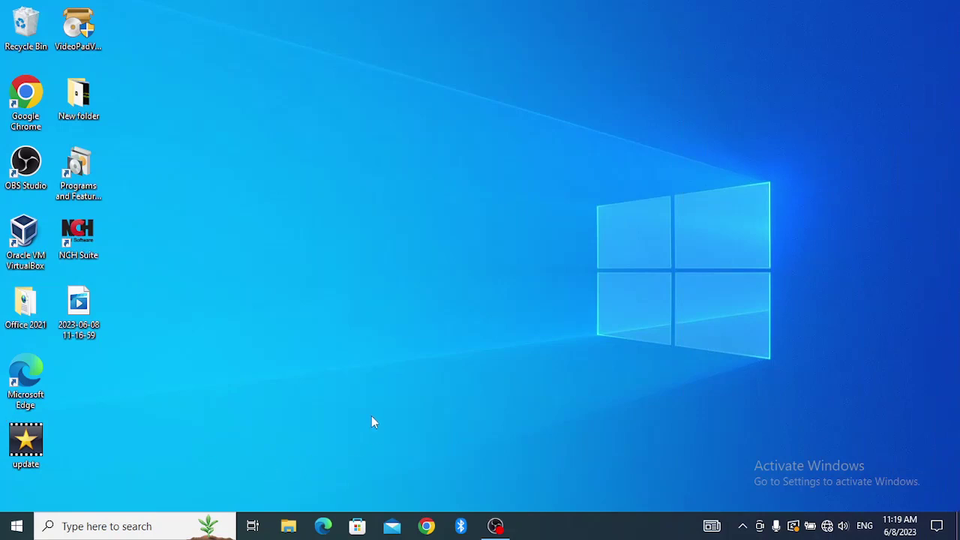
Search Windows for the notification settings and open the Notifications & actions page
left_click(111, 528)
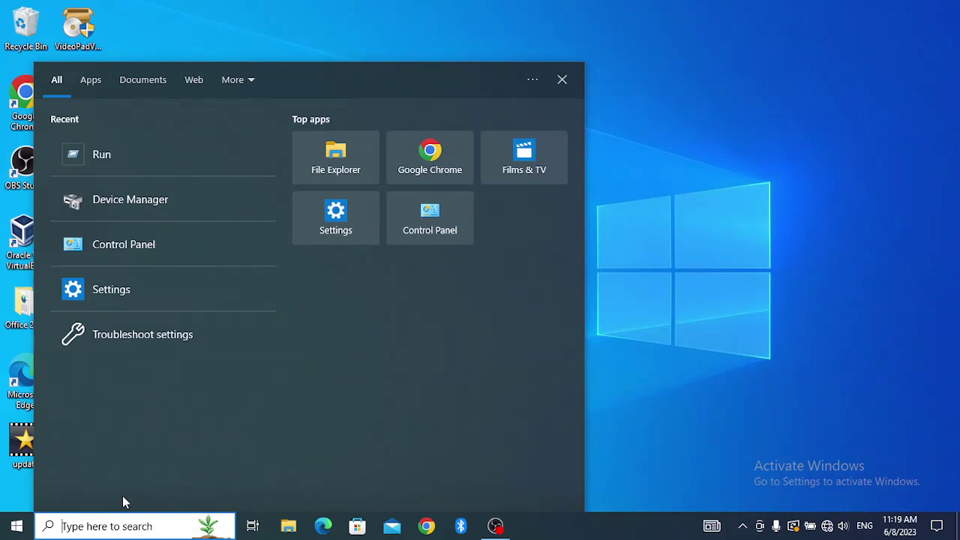
type("no")
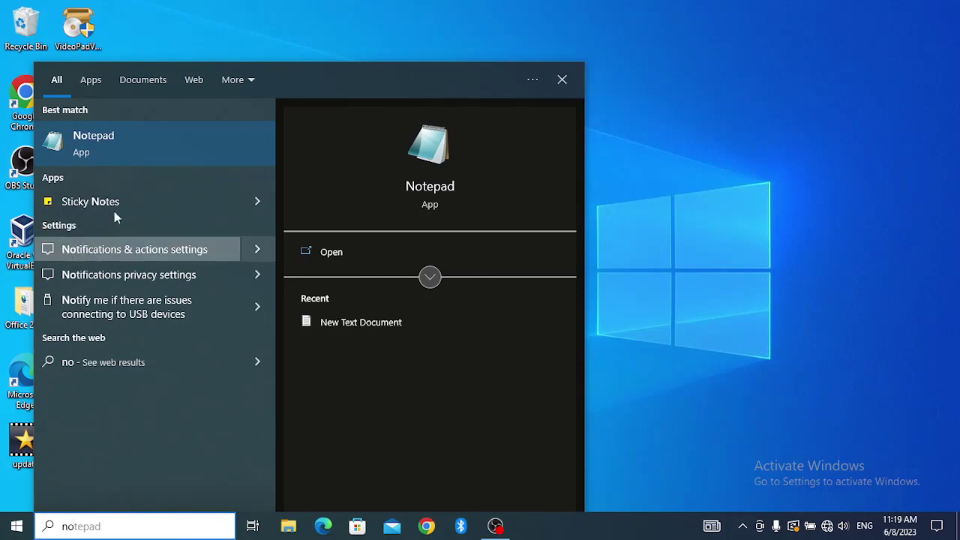
left_click(148, 251)
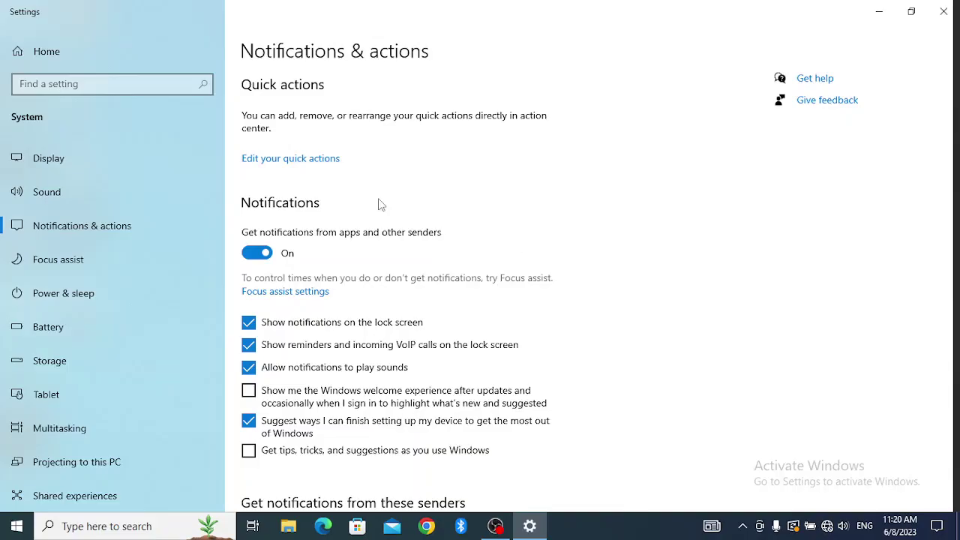
Add the Brightness control to the action center's quick actions, finish editing, and close the action center
left_click(316, 159)
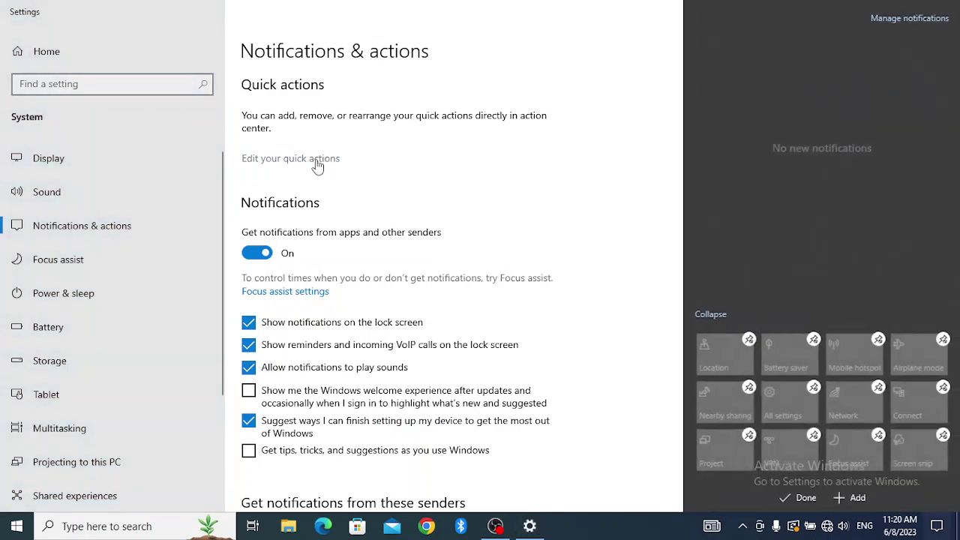
left_click(855, 498)
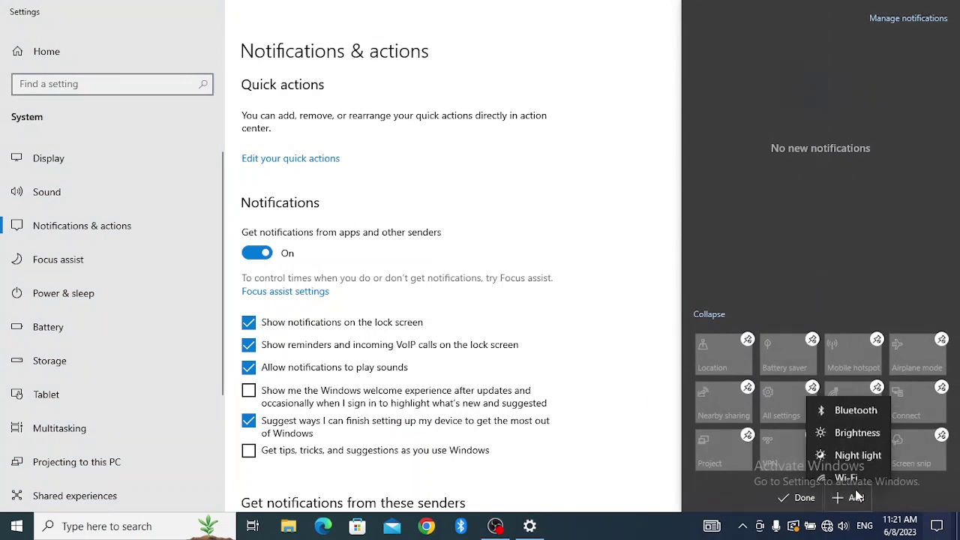
left_click(855, 420)
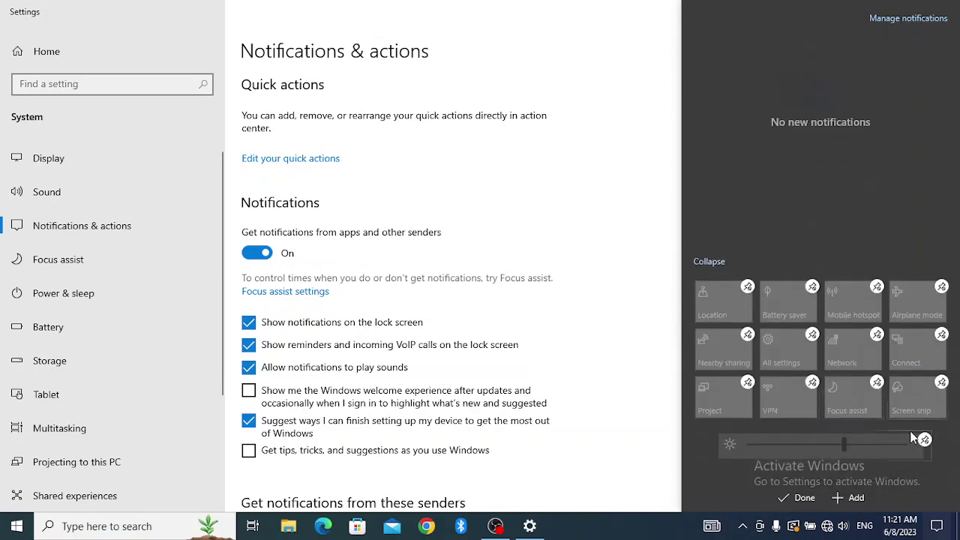
left_click(808, 509)
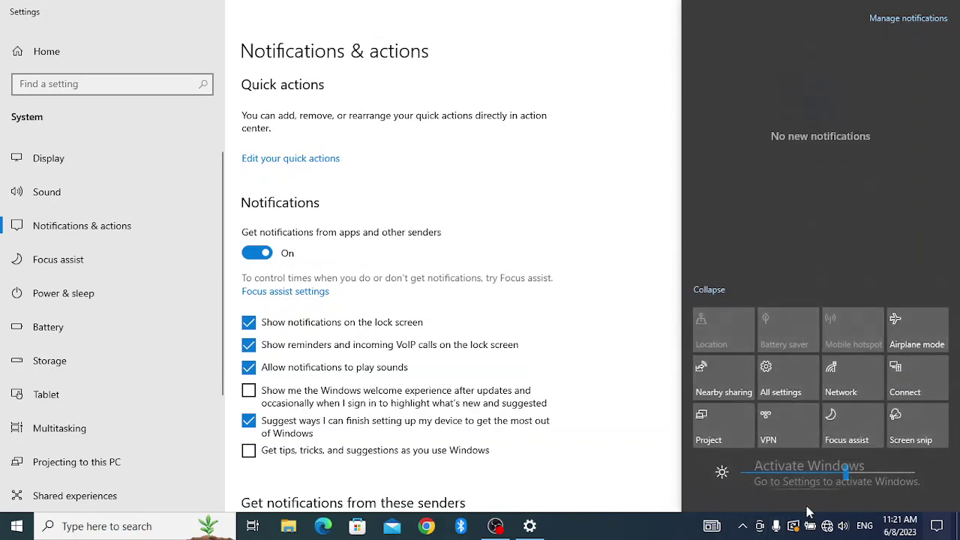
left_click(678, 181)
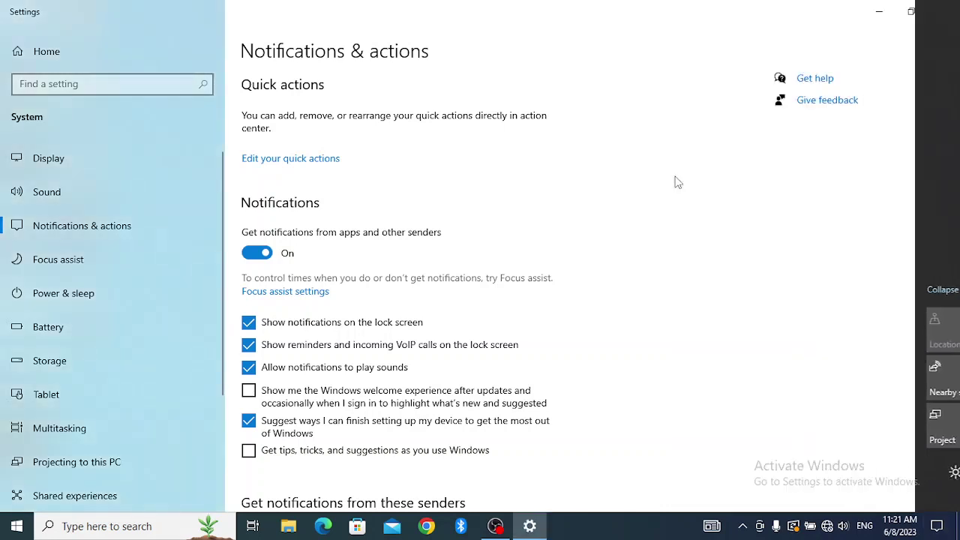
Check the brightness slider in the action center and close the Settings window
left_click(936, 526)
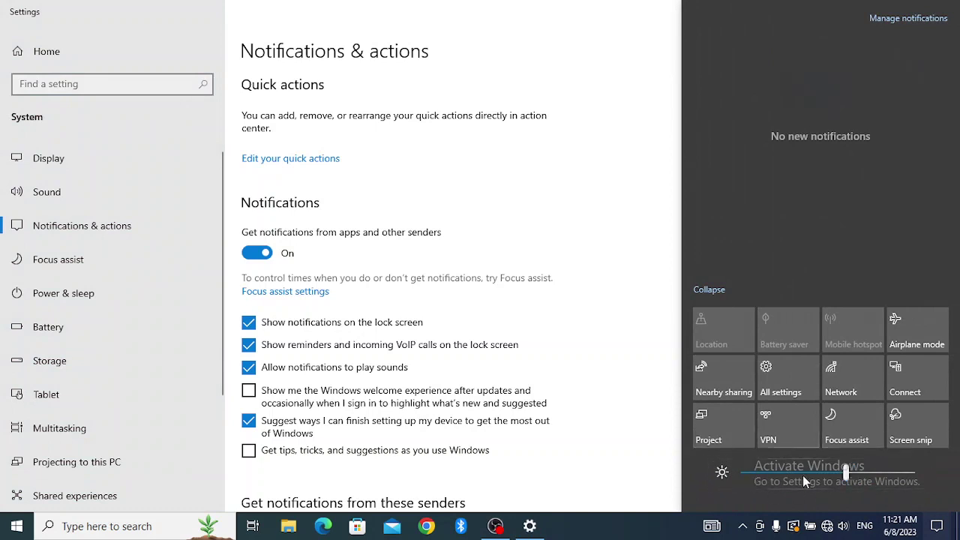
left_click(609, 273)
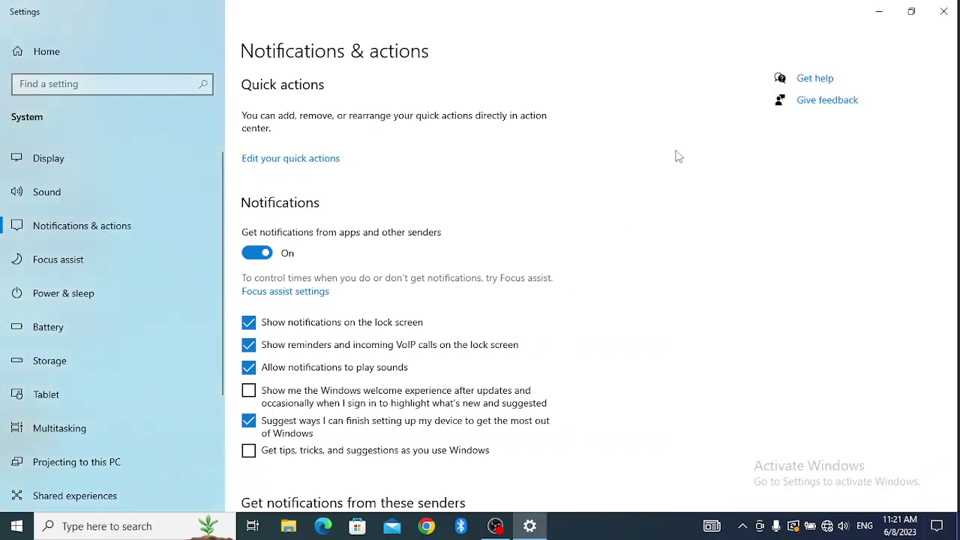
left_click(951, 14)
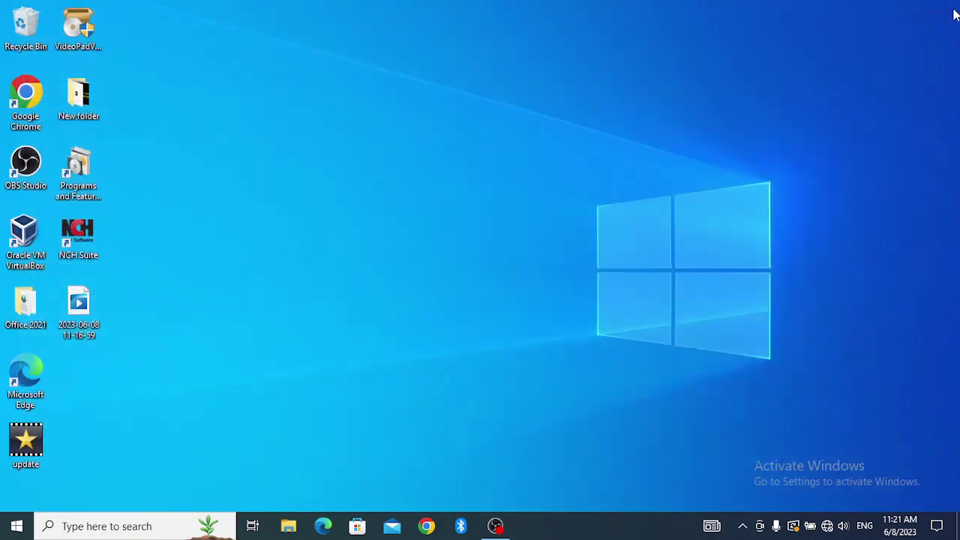
Open the System display settings and slightly lower the brightness of the built-in display
left_click(142, 525)
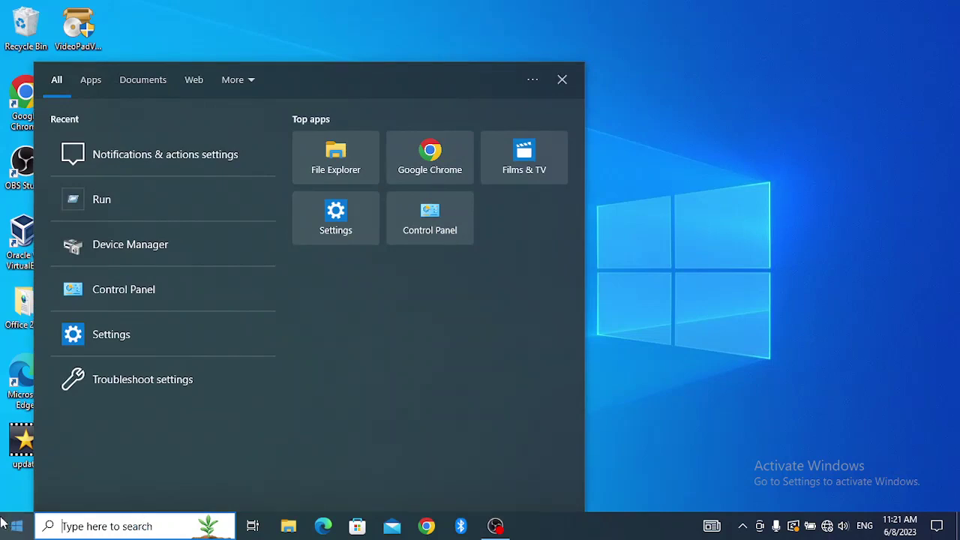
type("se")
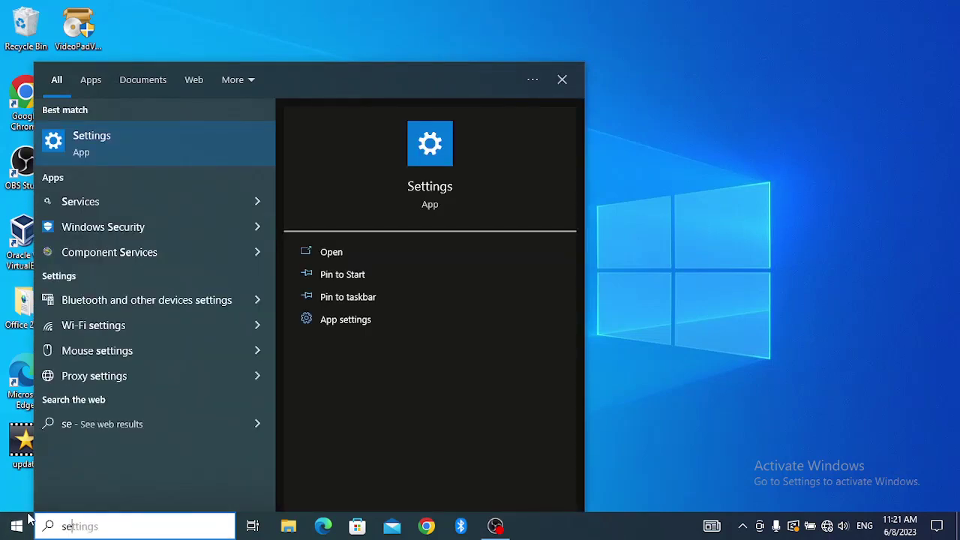
left_click(185, 161)
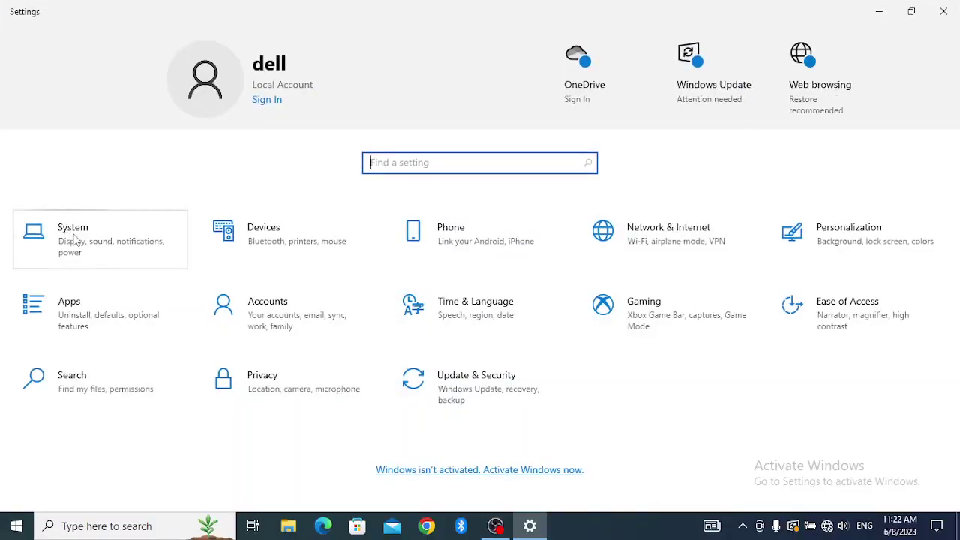
left_click(86, 242)
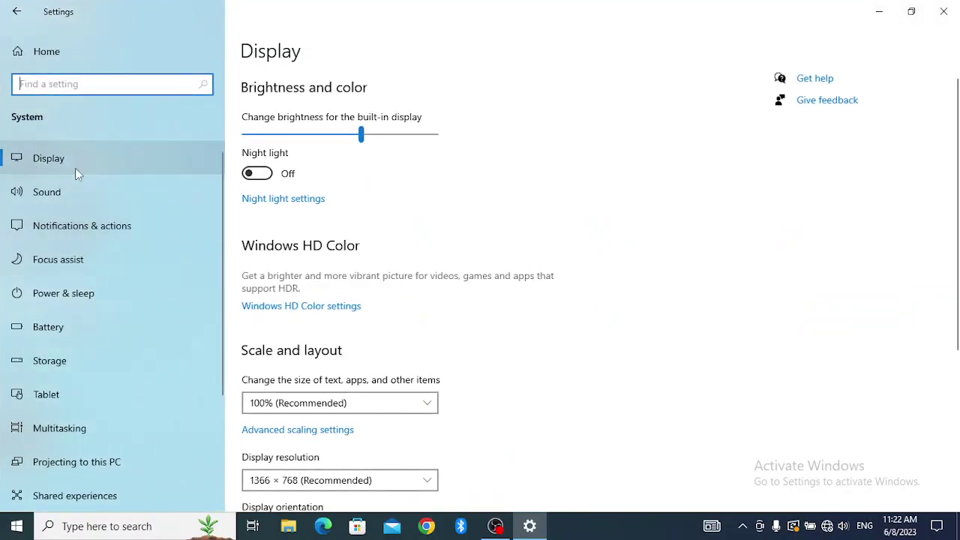
left_click(361, 135)
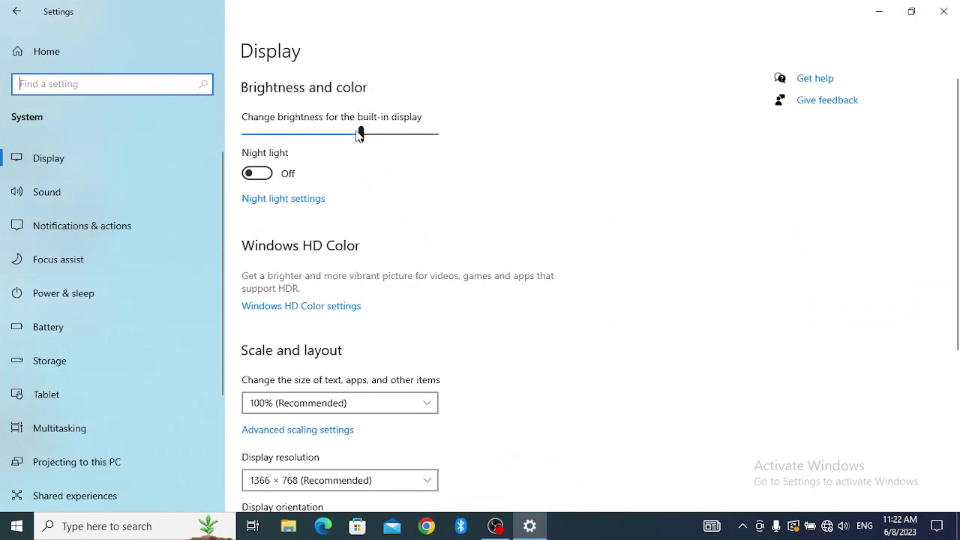
mouse_move(364, 142)
left_mouse_down()
mouse_move(323, 135)
mouse_move(432, 137)
mouse_move(357, 149)
left_mouse_up()
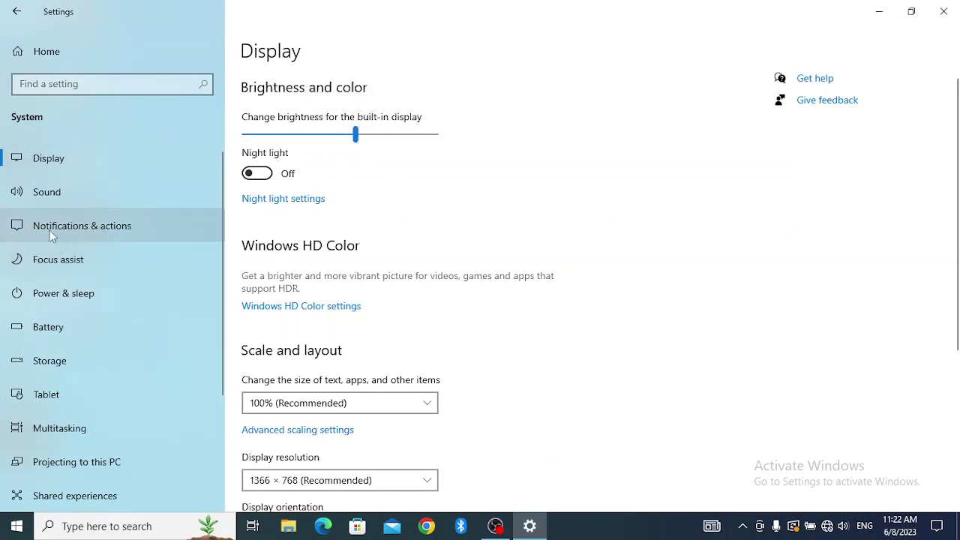
View the Notifications & actions page once more and close the Settings window
left_click(114, 225)
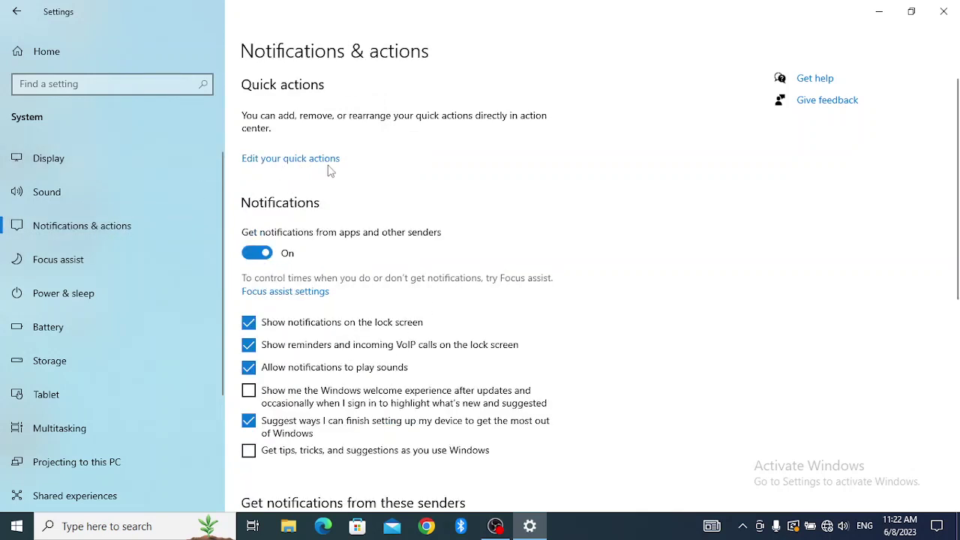
key("alt+F4")
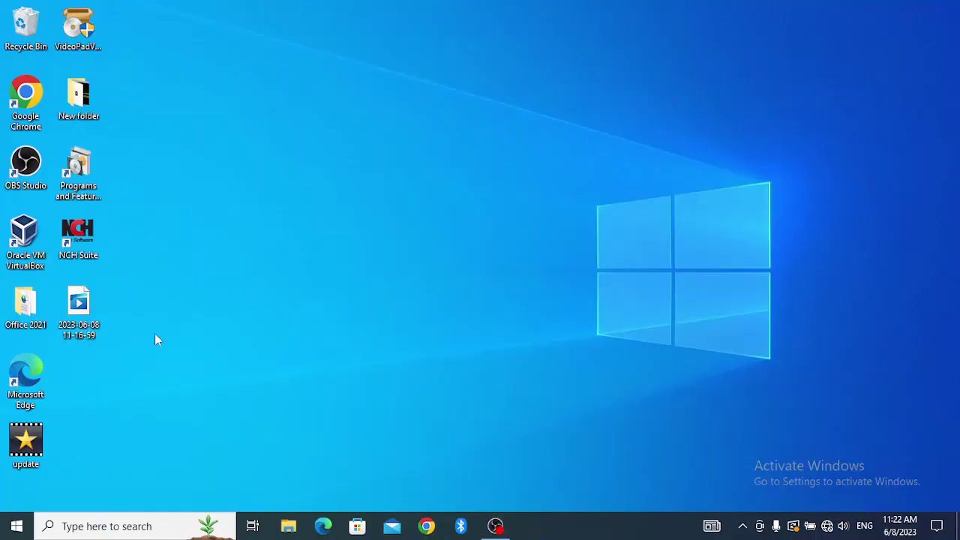
left_click(150, 527)
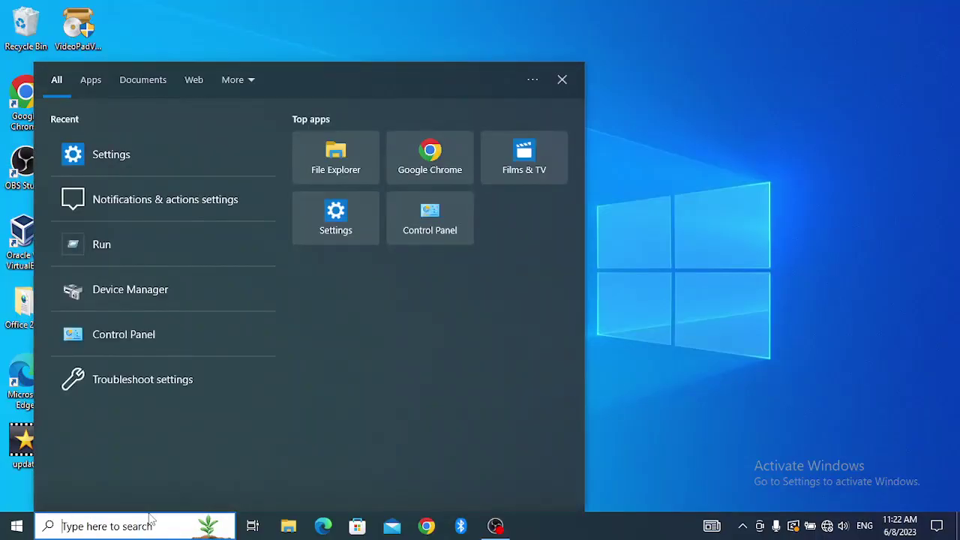
key("Escape")
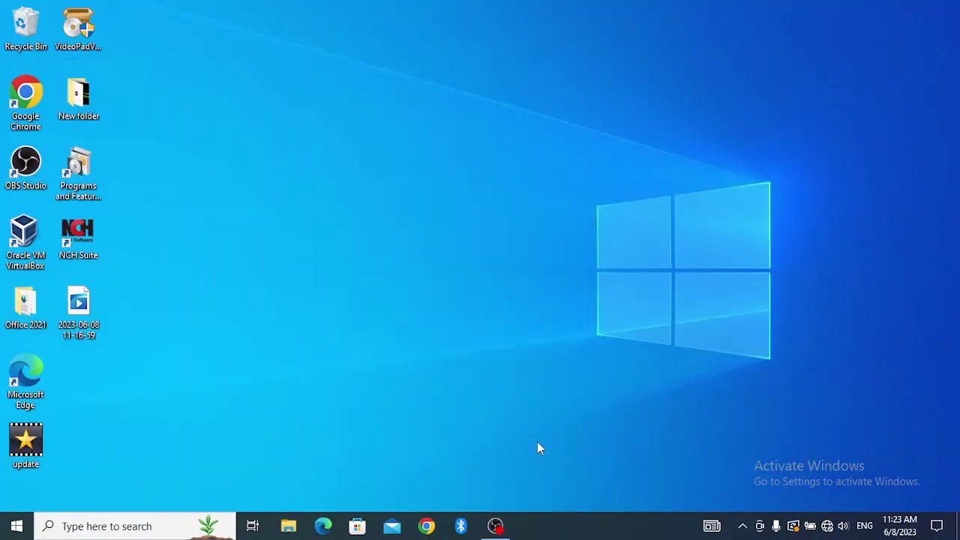
Open Device Manager and expand the Display adapters category
left_click(121, 528)
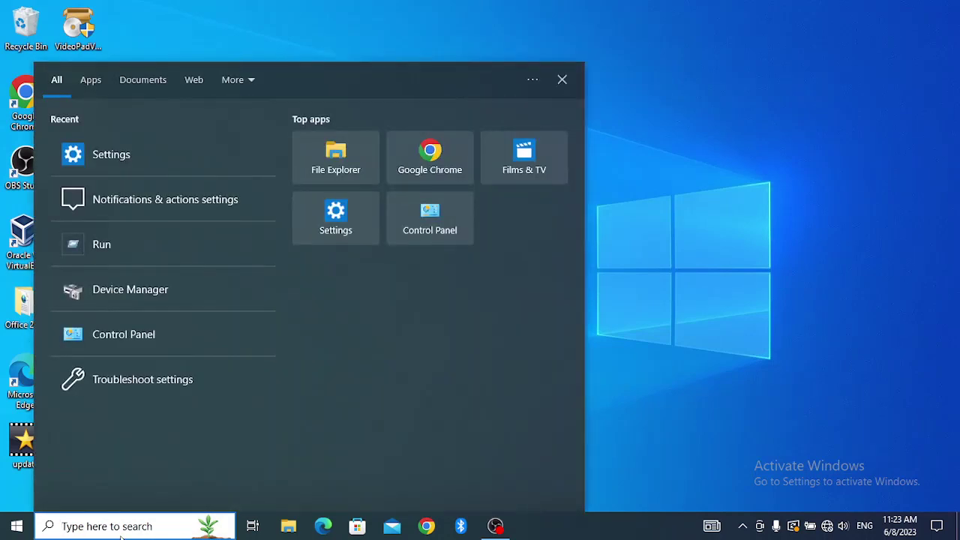
type("dev")
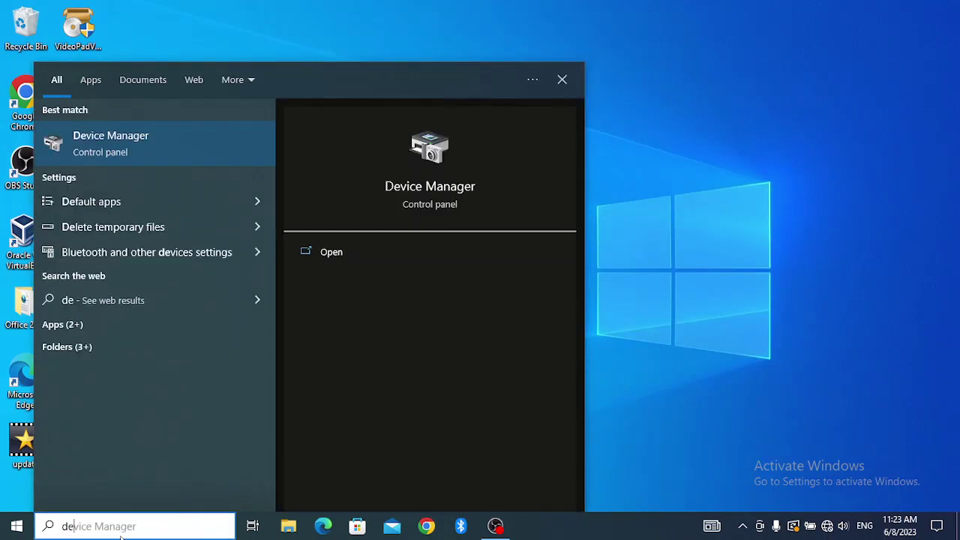
left_click(207, 135)
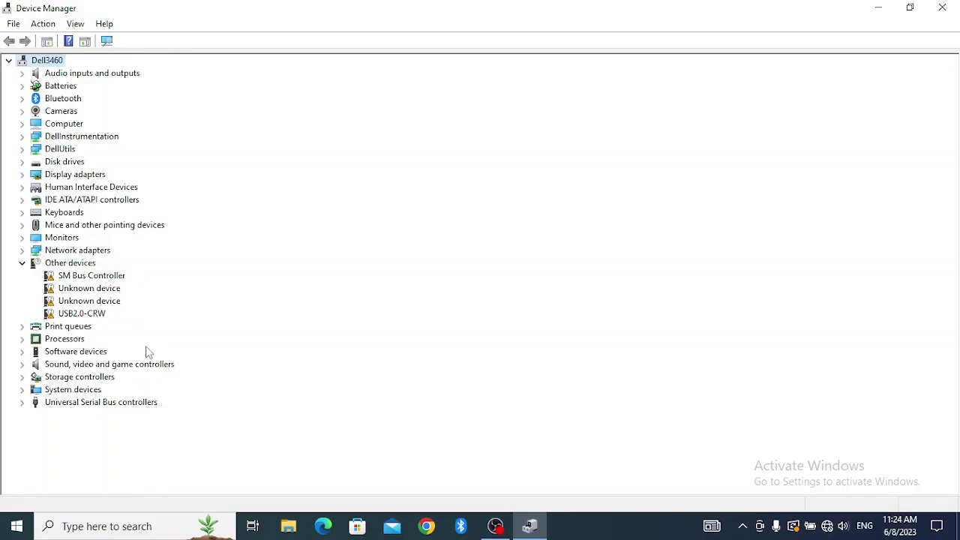
left_click(22, 175)
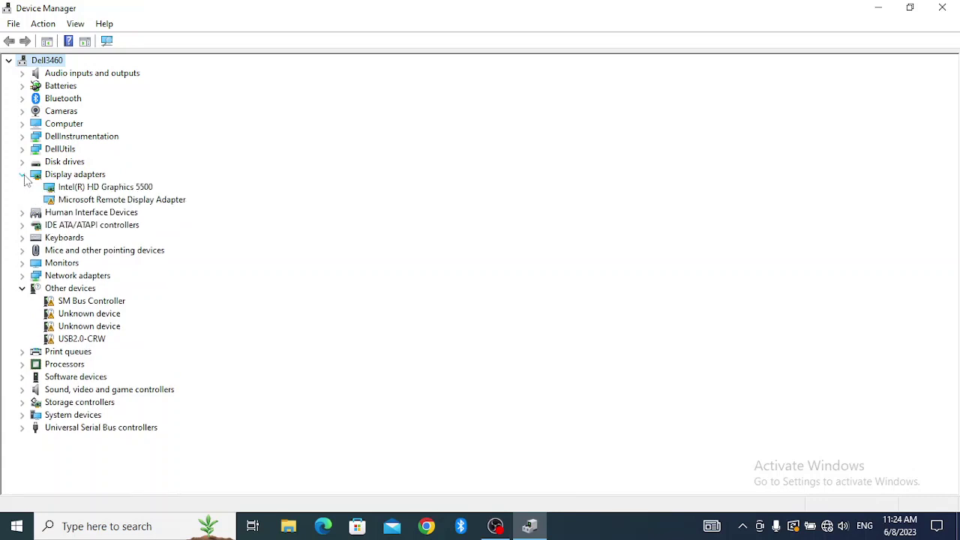
Update the Intel(R) HD Graphics 5500 driver manually, installing the Intel(R) HD Graphics 5500 model from the list of available drivers on the computer
left_click(125, 192)
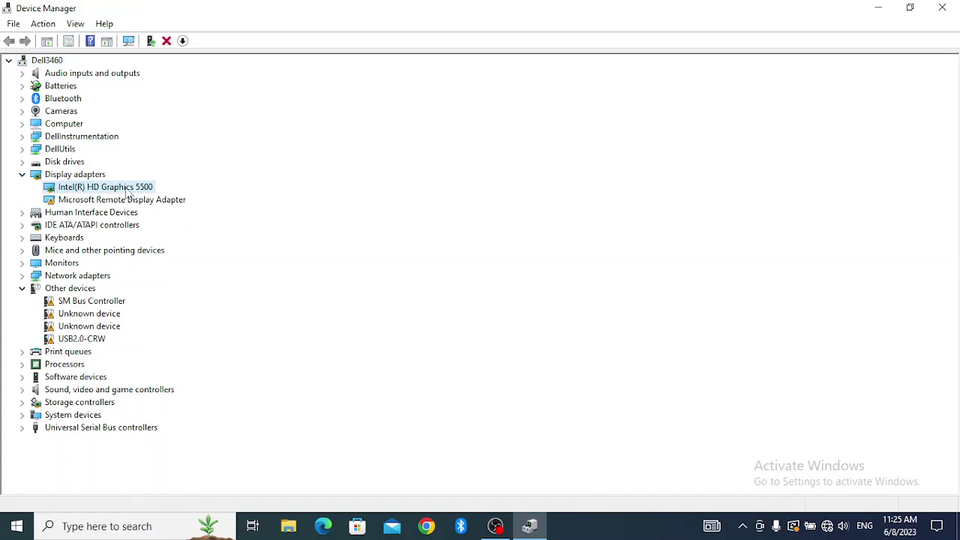
right_click(126, 192)
left_click(206, 201)
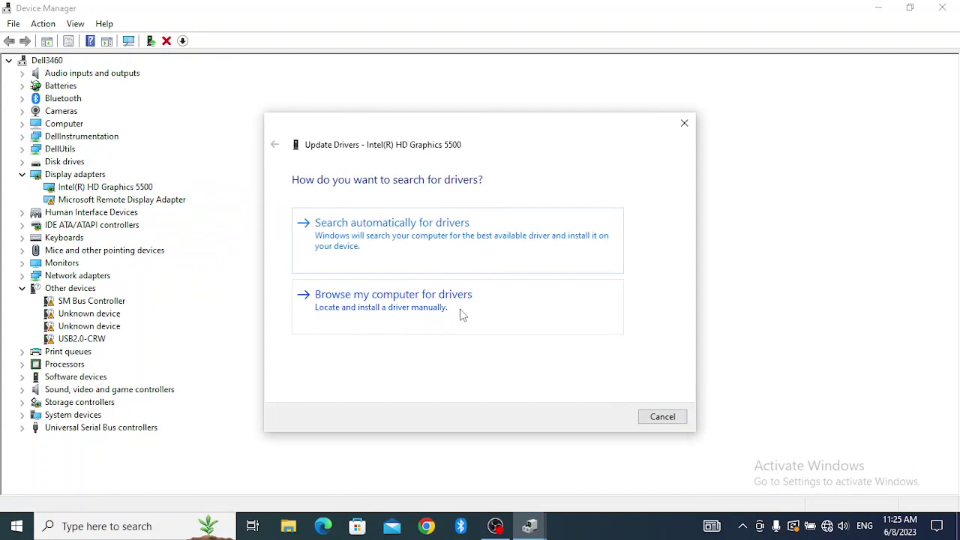
left_click(415, 306)
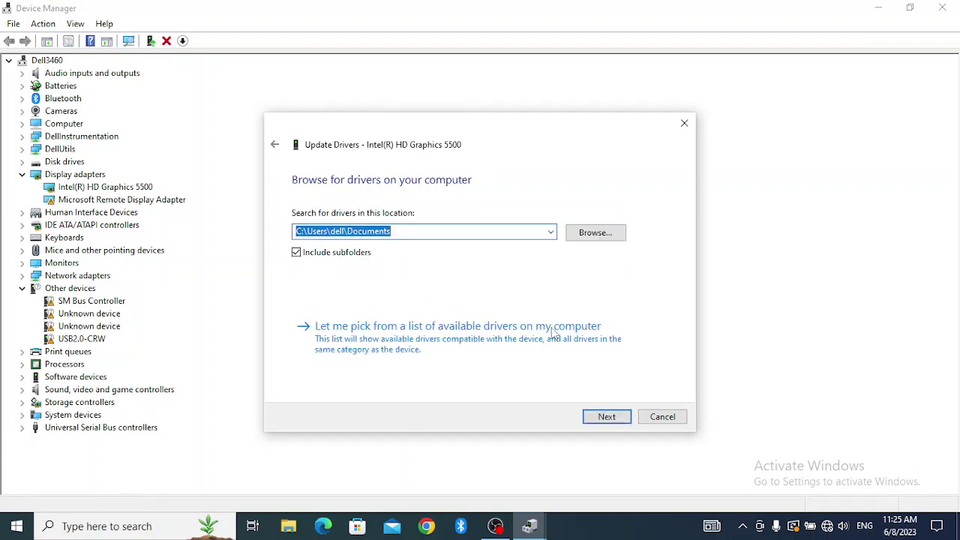
left_click(441, 349)
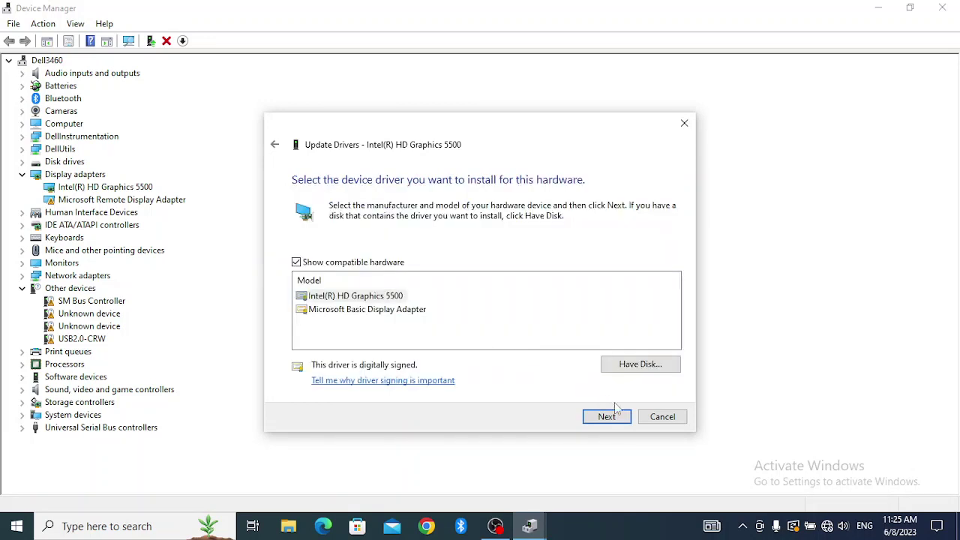
left_click(365, 299)
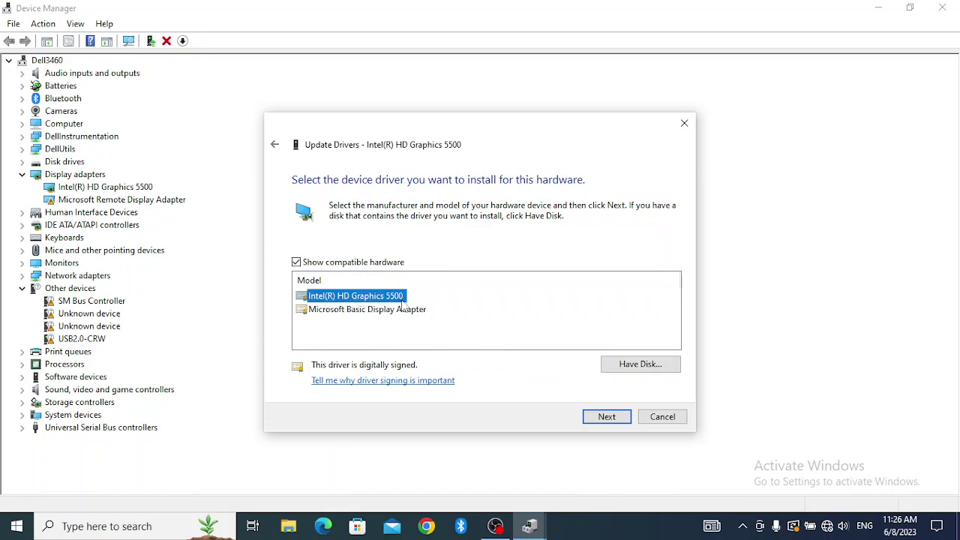
left_click(613, 417)
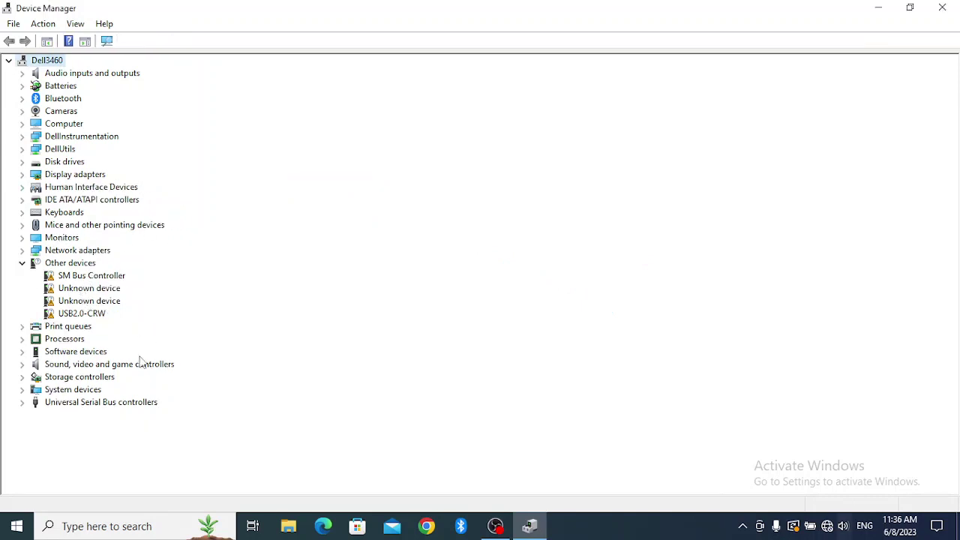
Disable the Generic PnP Monitor device under Monitors and confirm the action
left_click(63, 237)
left_click(22, 238)
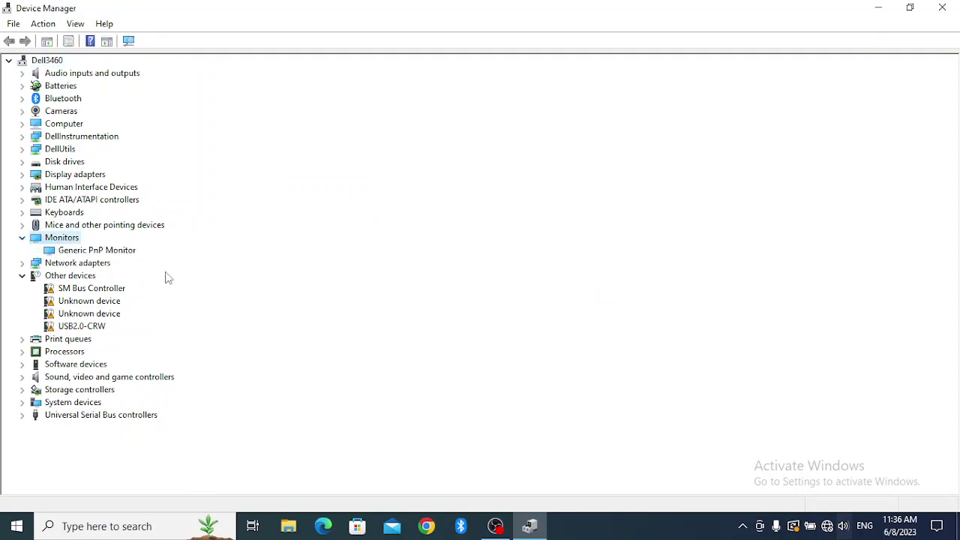
left_click(78, 254)
right_click(78, 253)
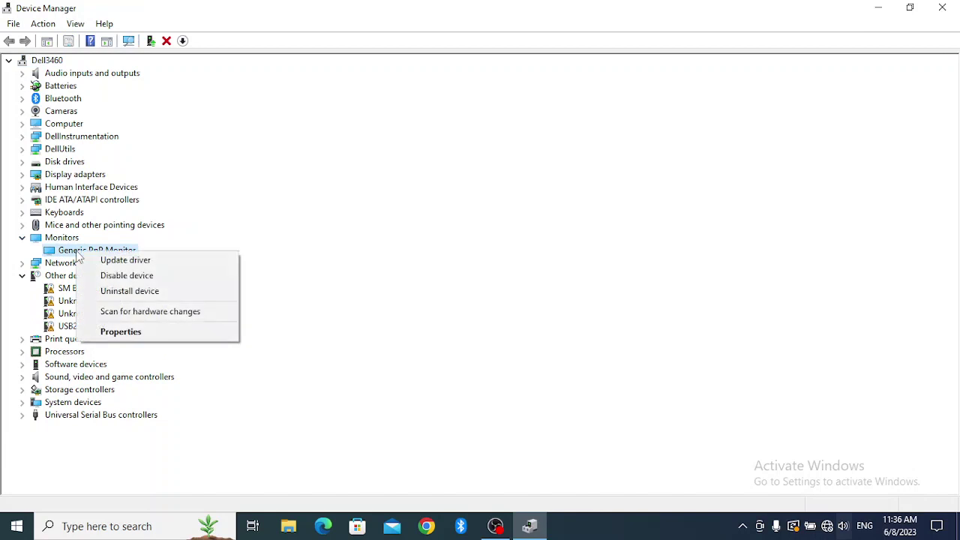
left_click(129, 279)
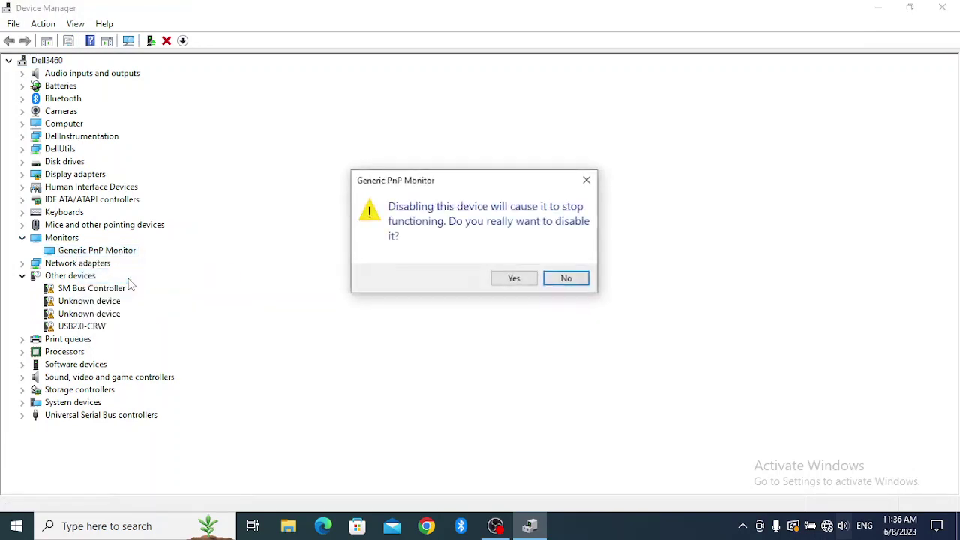
left_click(520, 279)
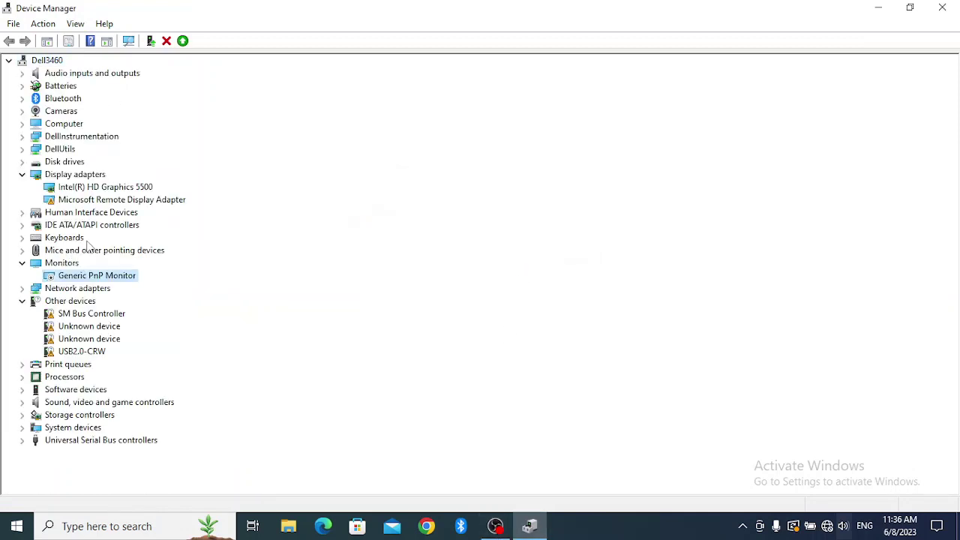
Re-enable the Generic PnP Monitor device under Monitors and close Device Manager
right_click(125, 282)
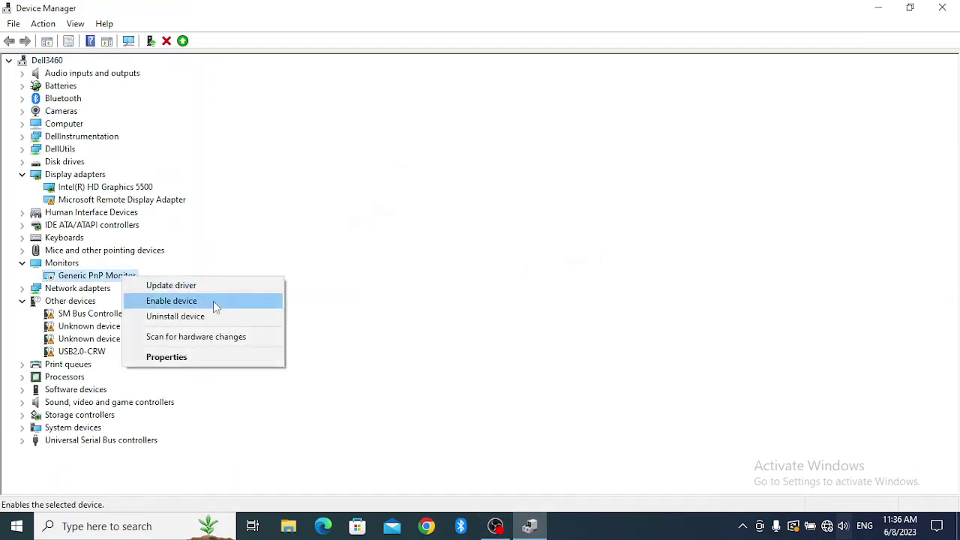
left_click(215, 301)
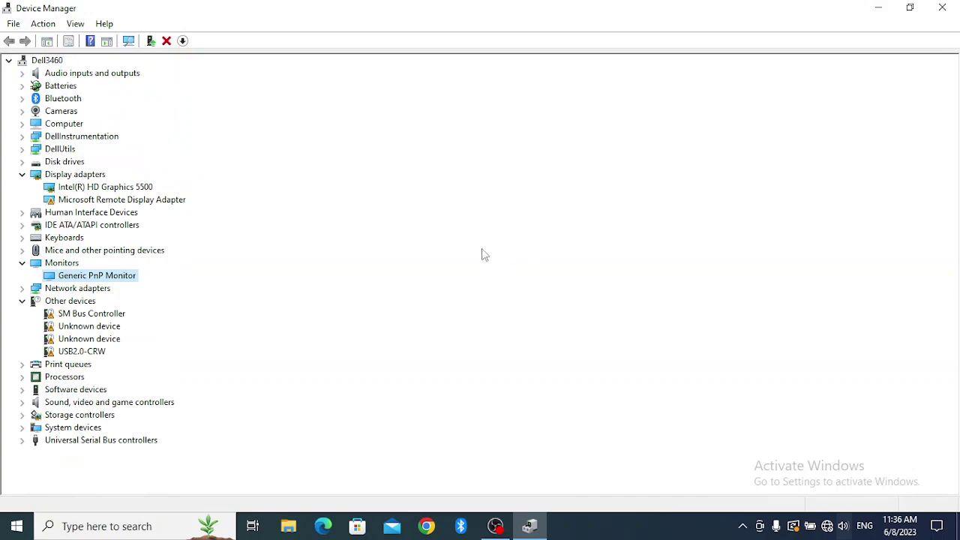
left_click(942, 8)
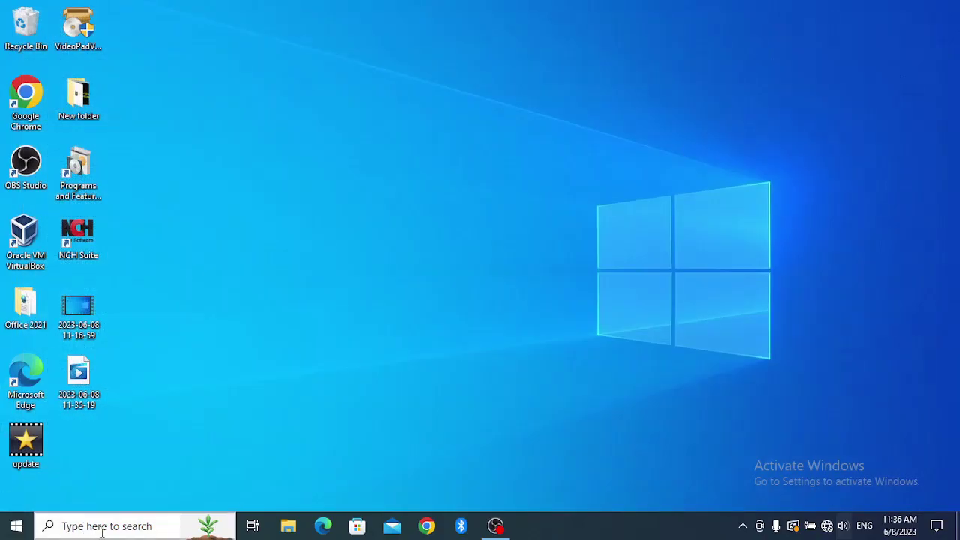
Open Control Panel and set its items to be viewed as large icons
left_click(109, 528)
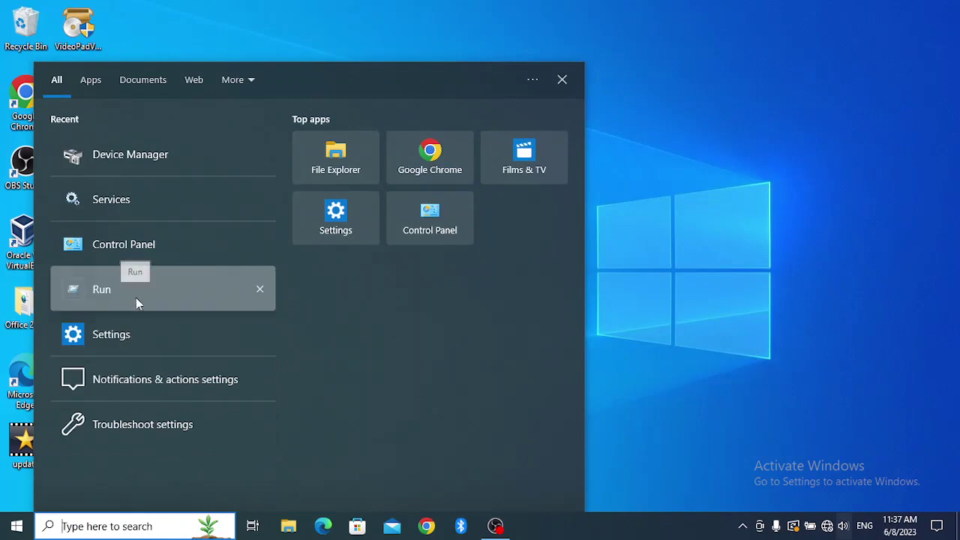
type("control Panel")
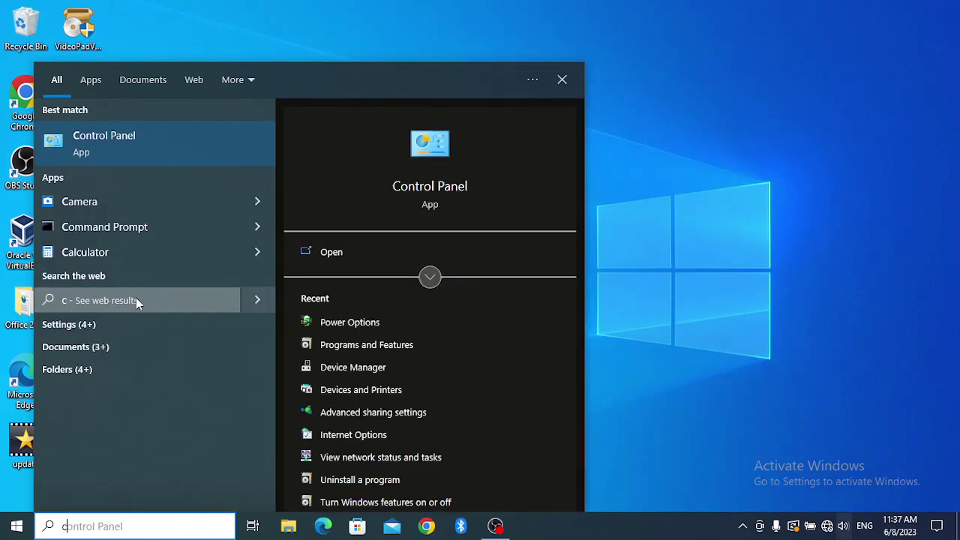
left_click(164, 147)
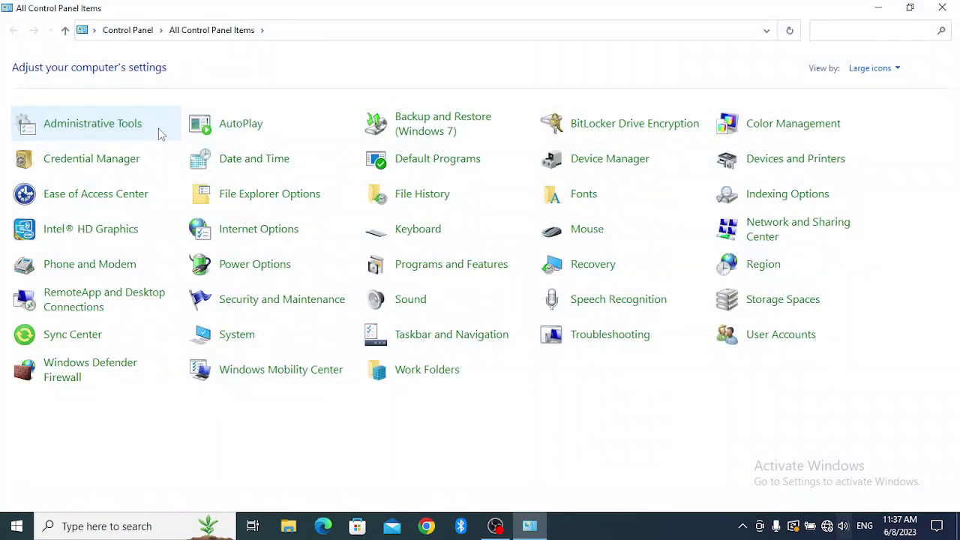
left_click(872, 69)
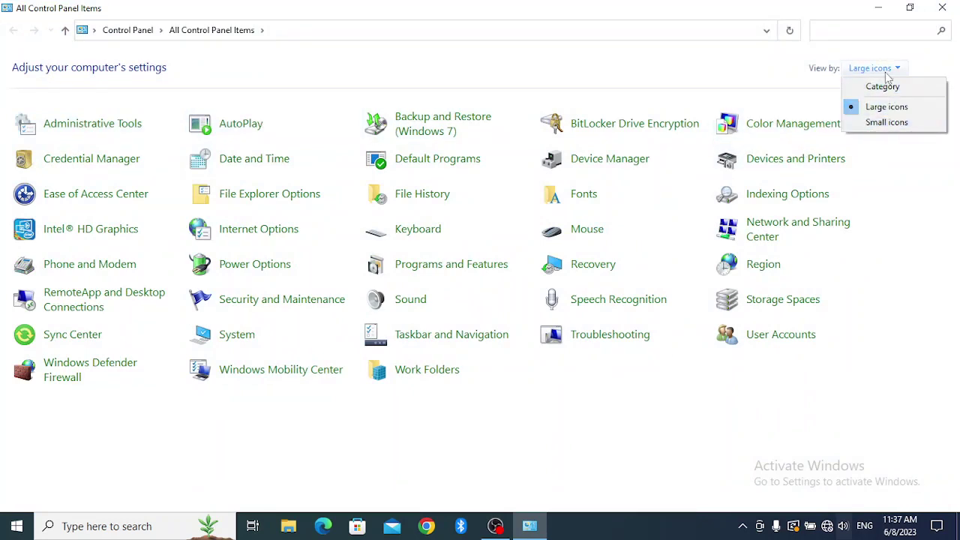
left_click(899, 109)
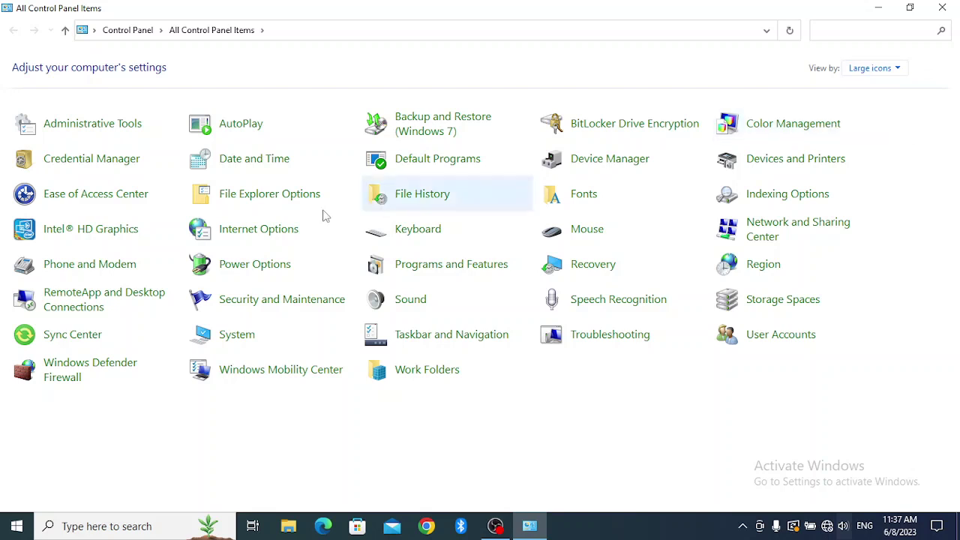
Open the advanced power settings of the Balanced plan from Power Options
left_click(267, 271)
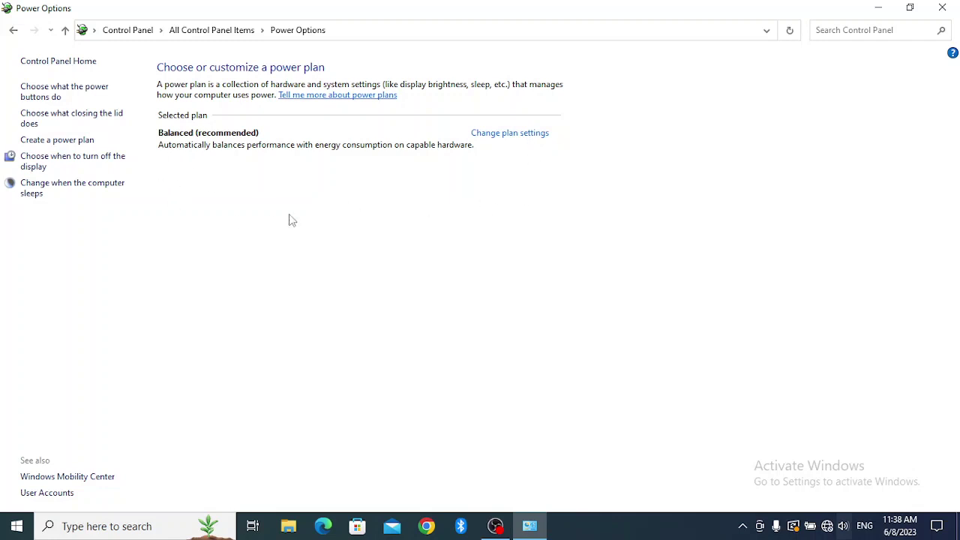
left_click(526, 135)
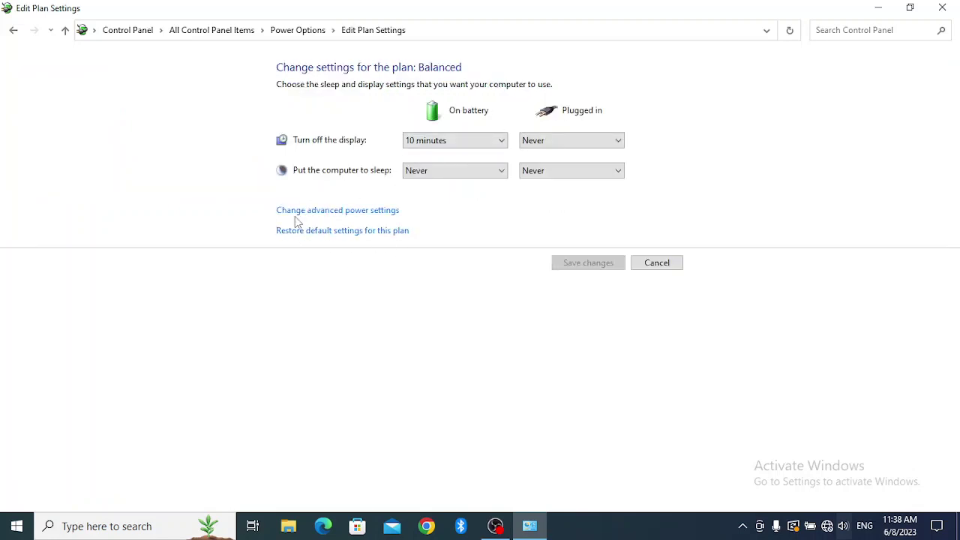
left_click(379, 213)
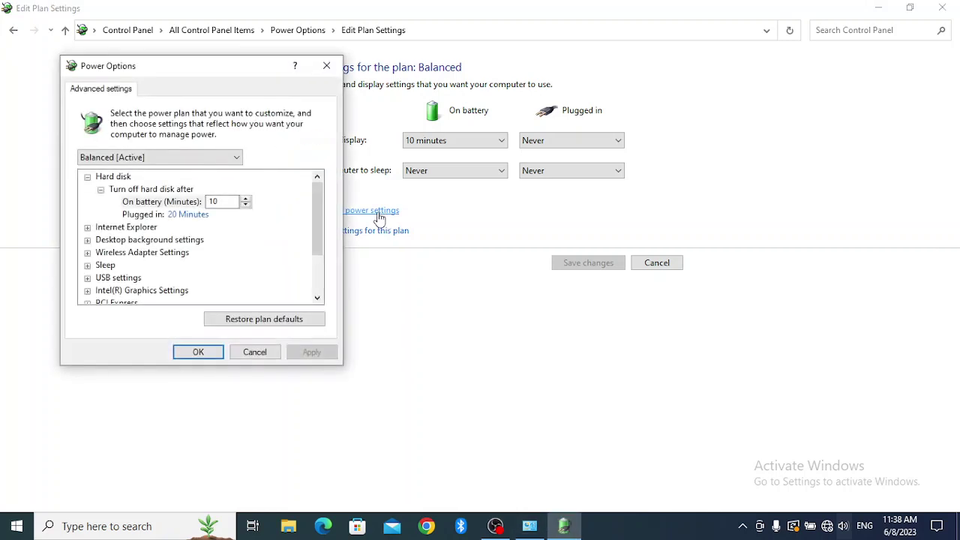
Under Display, open the on-battery value of Turn off display after, accept the power settings and close Control Panel
left_click_drag(318, 231, 321, 284)
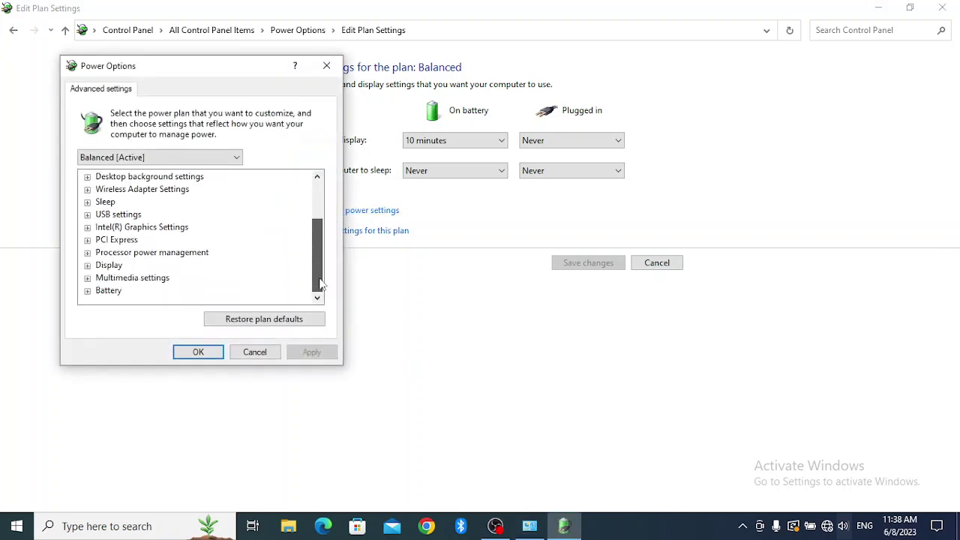
left_click(87, 266)
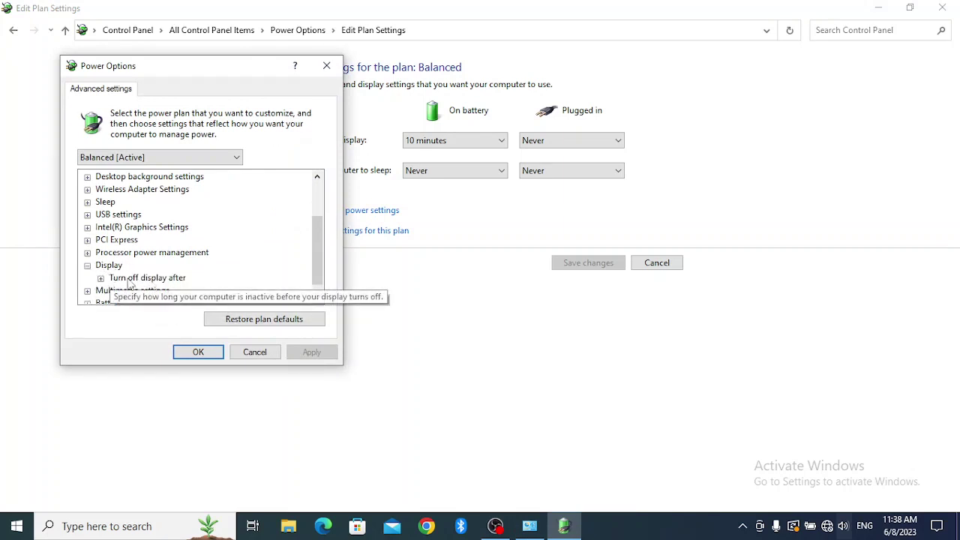
left_click(175, 279)
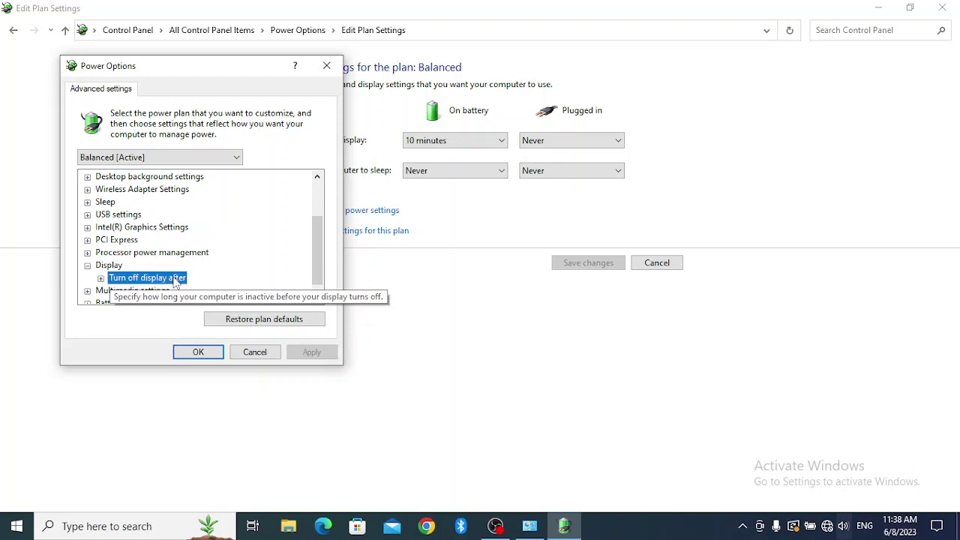
double_click(128, 279)
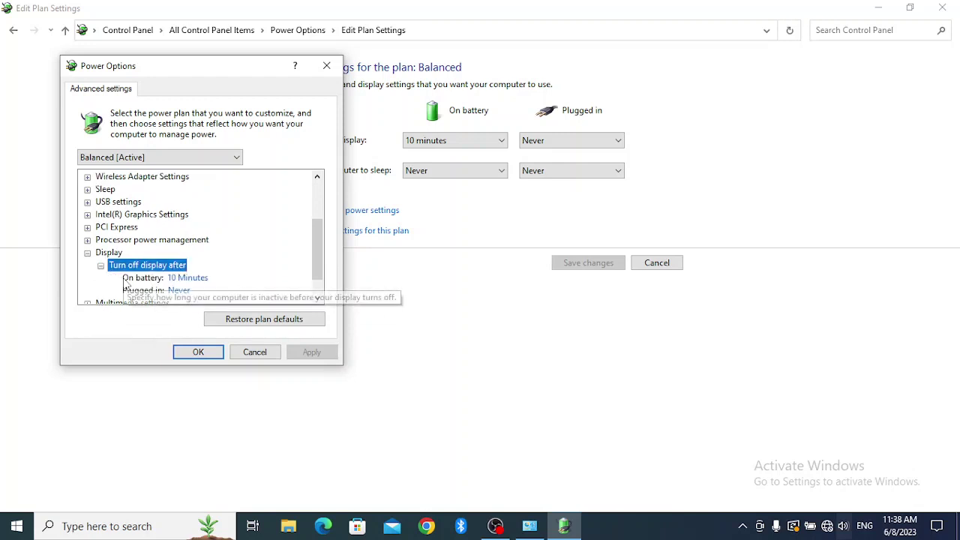
left_click(189, 279)
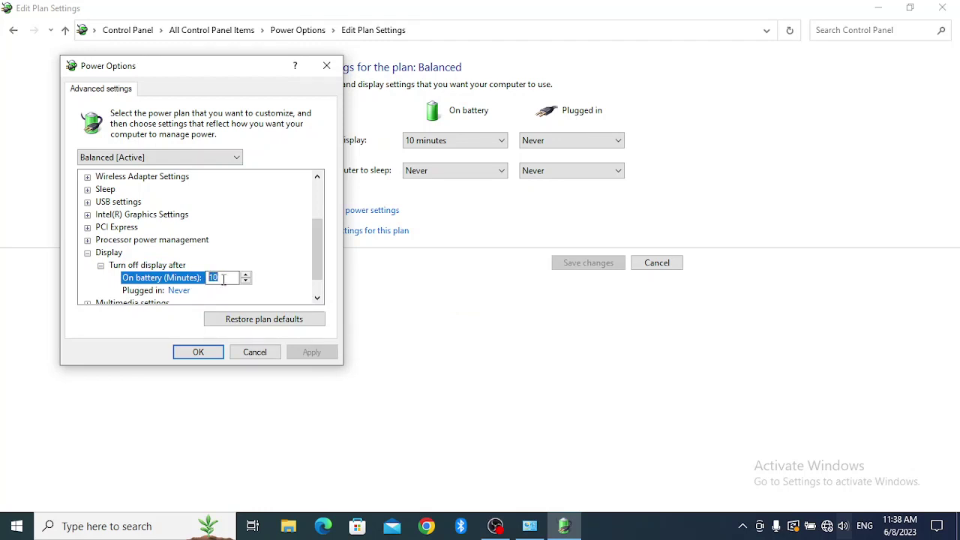
scroll(312, 262, "down", 1)
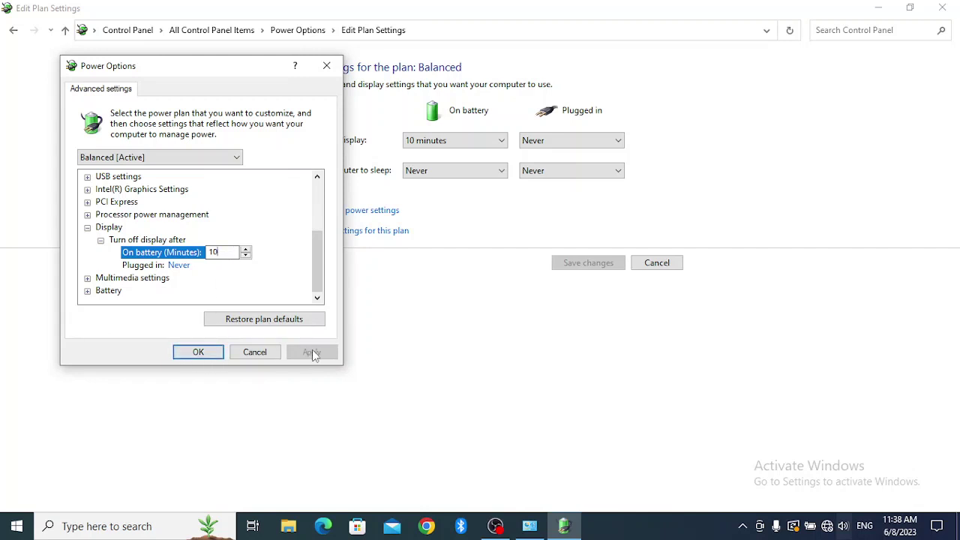
left_click(198, 352)
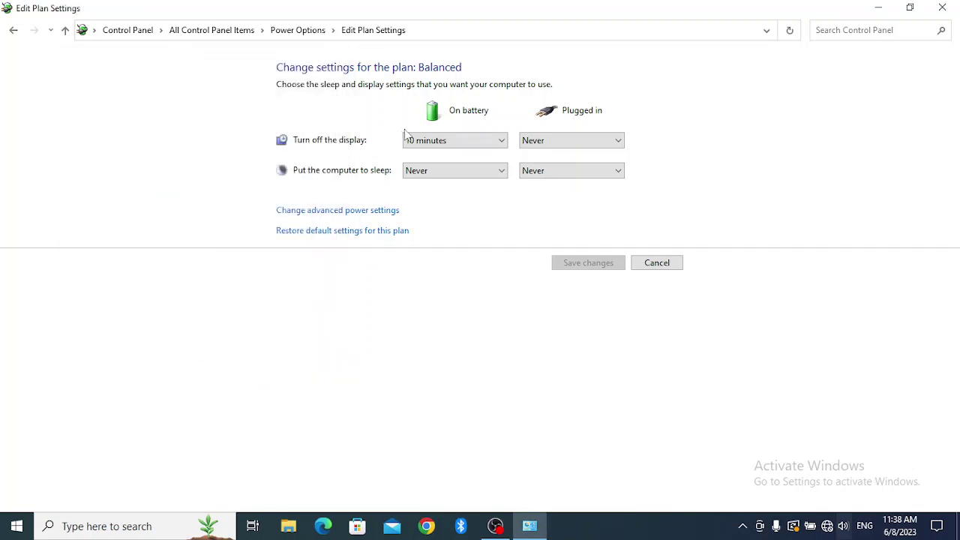
left_click(943, 8)
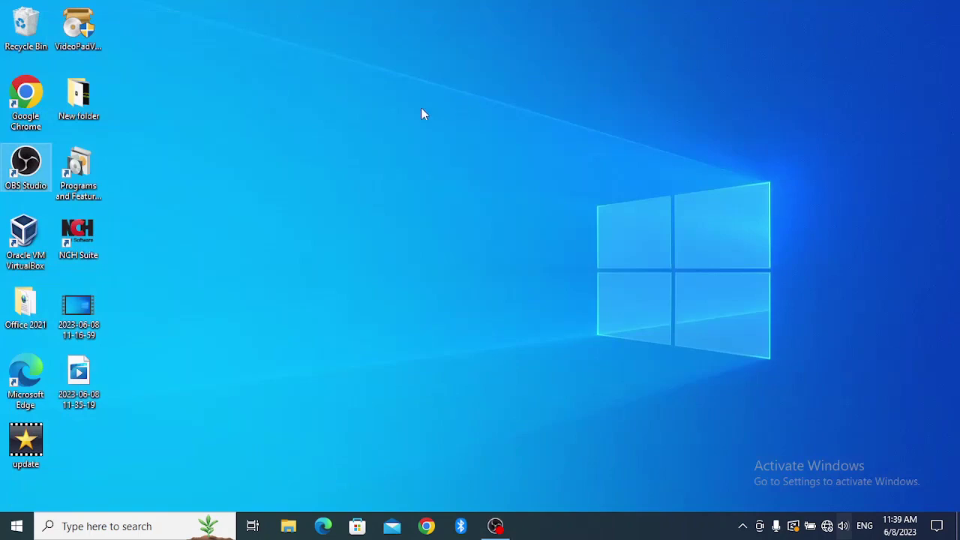
Open the Services app and select the Display Enhancement Service in the list
left_click(105, 526)
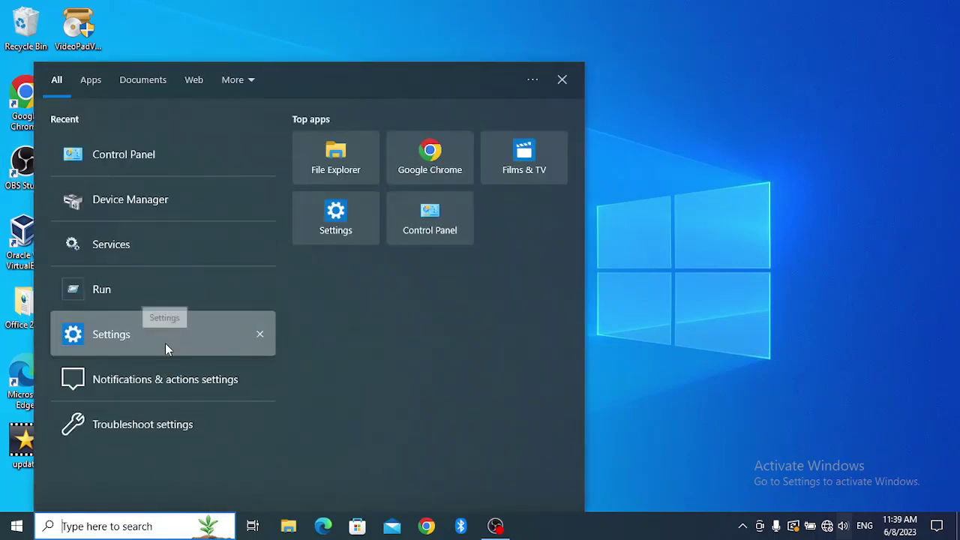
type("s")
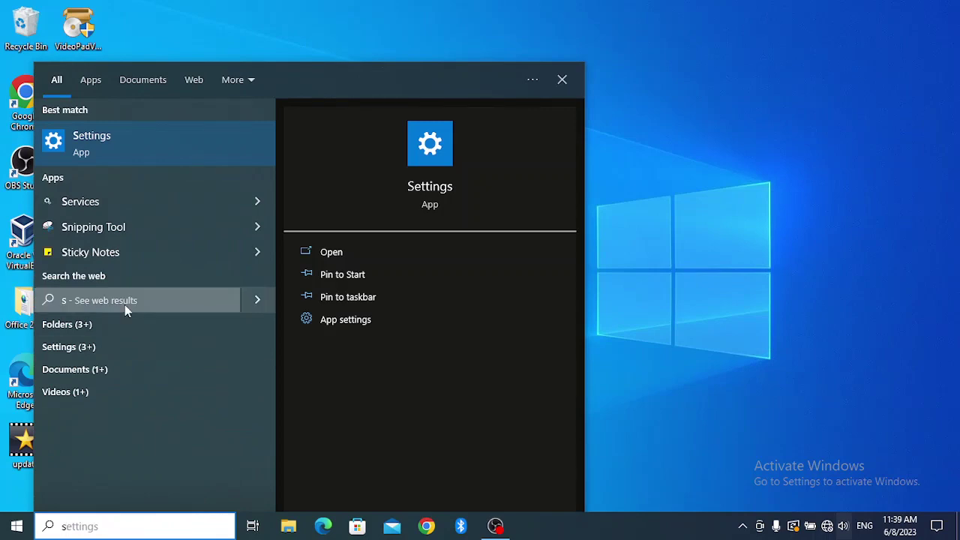
left_click(150, 204)
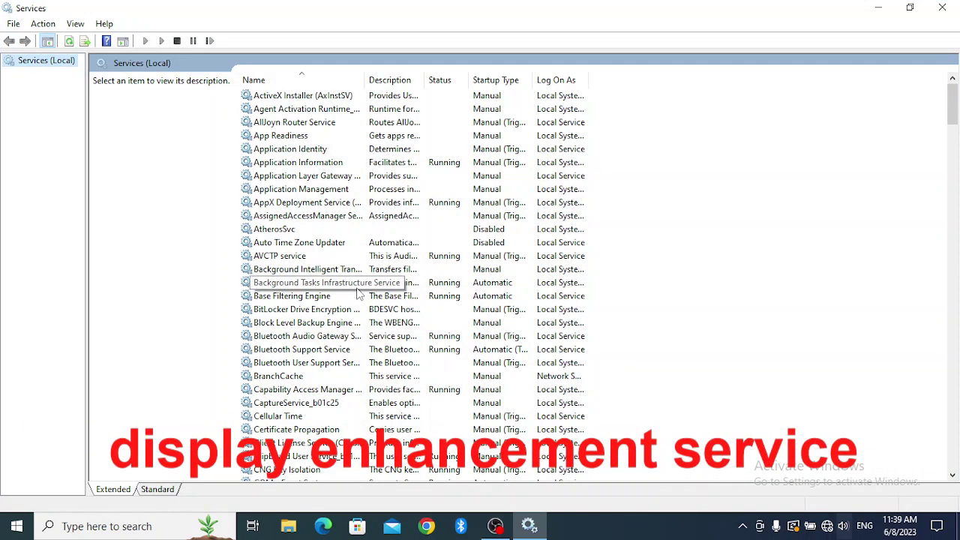
key("d")
left_click(338, 324)
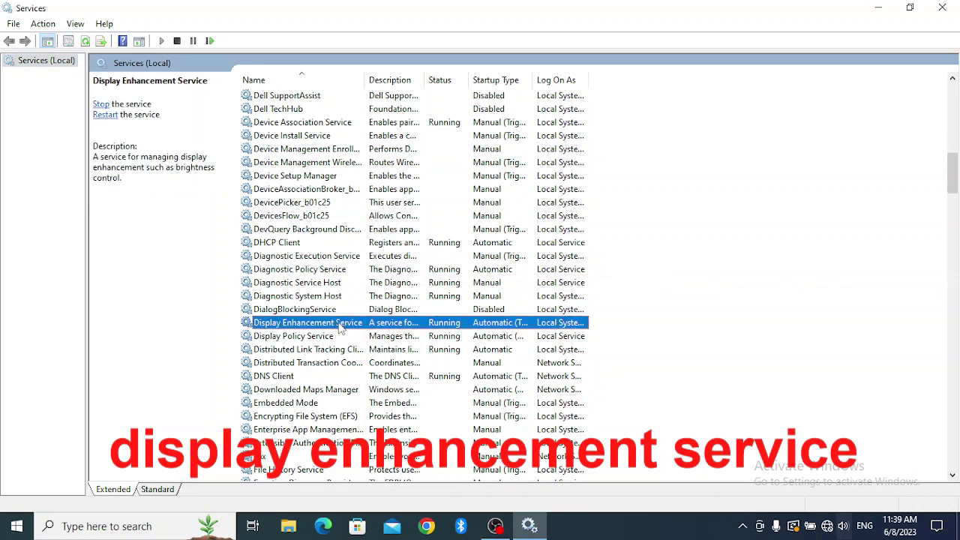
Set the Display Enhancement Service's startup type to Automatic, apply the change and close Services
double_click(452, 327)
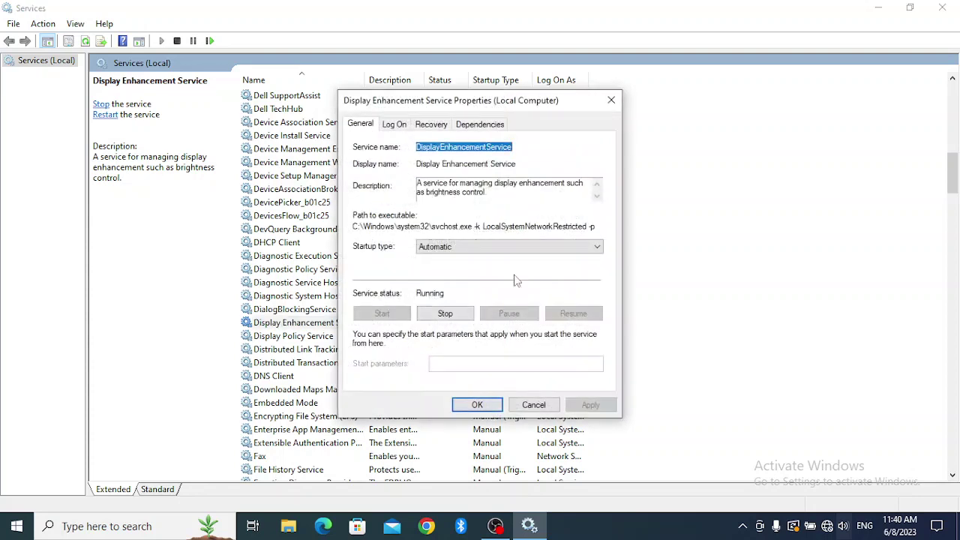
left_click(486, 250)
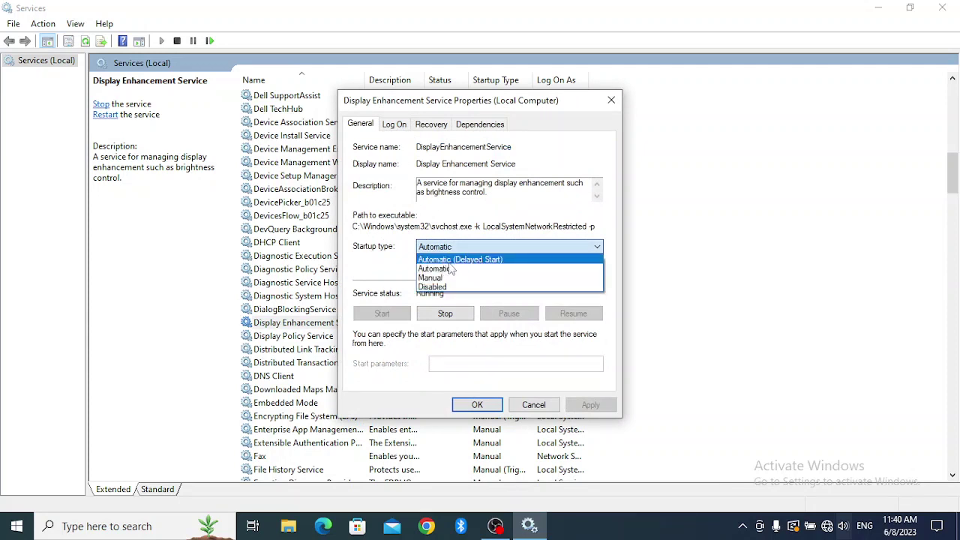
left_click(452, 268)
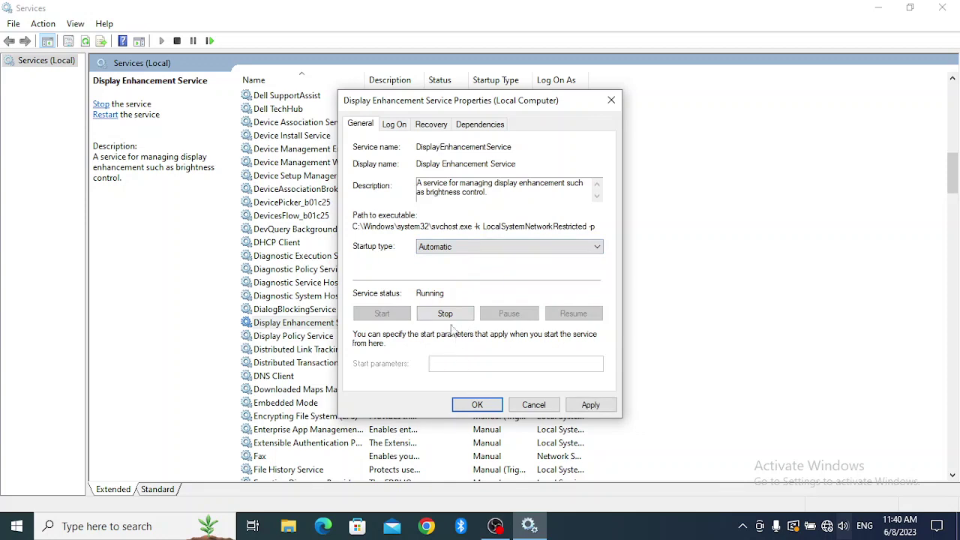
left_click(590, 405)
left_click(477, 405)
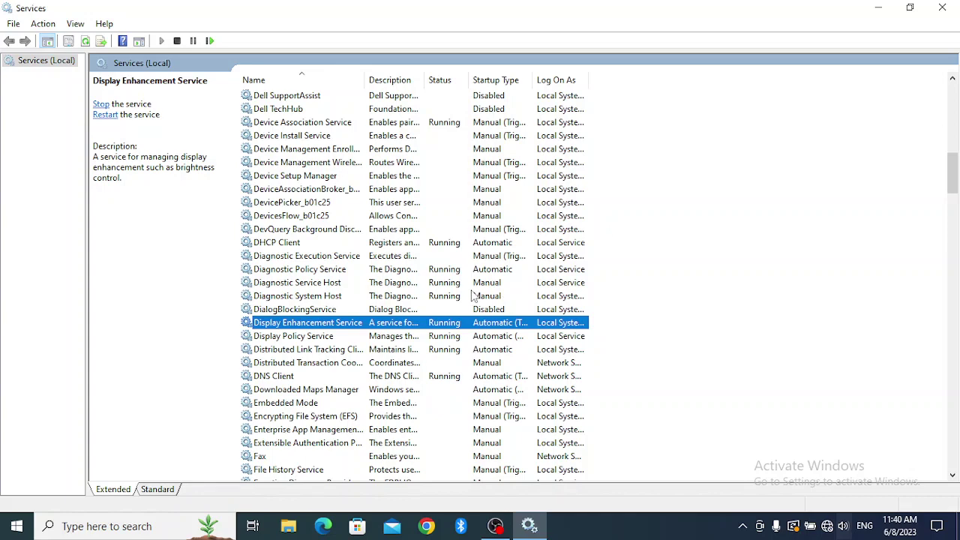
left_click(942, 8)
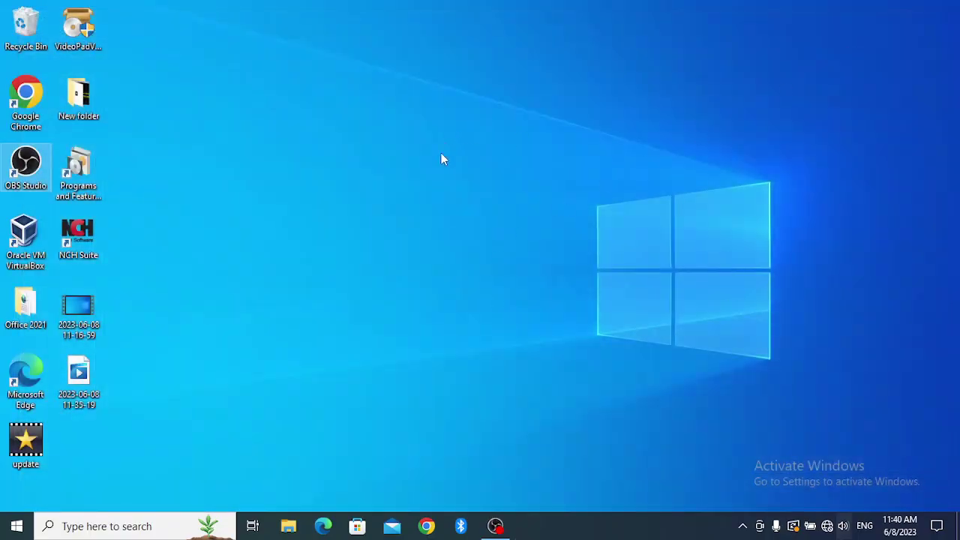